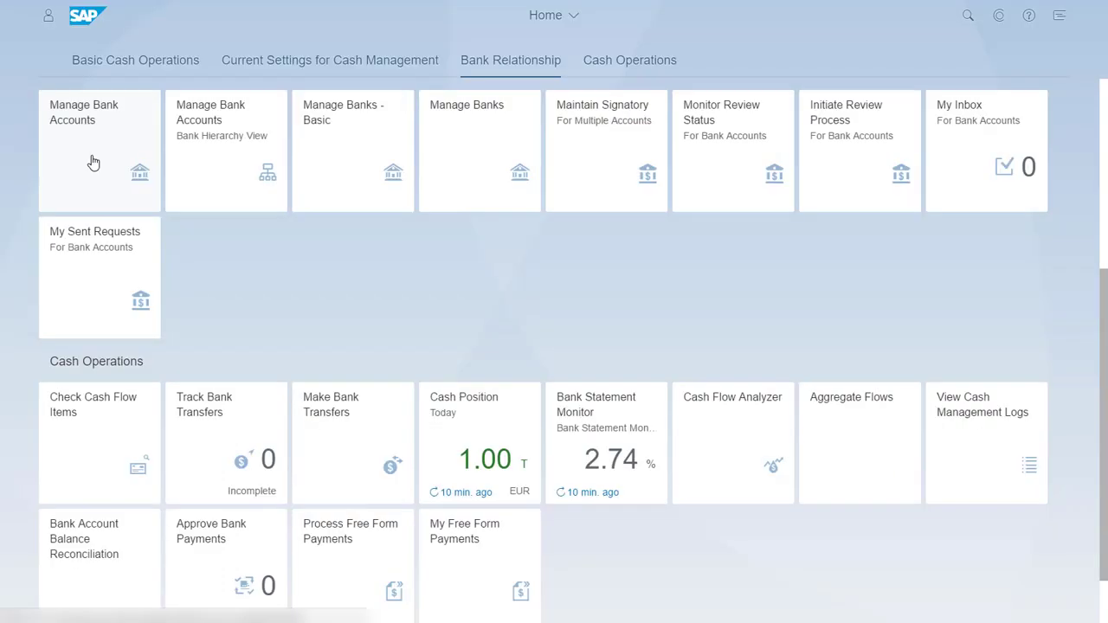
pyautogui.click(93, 162)
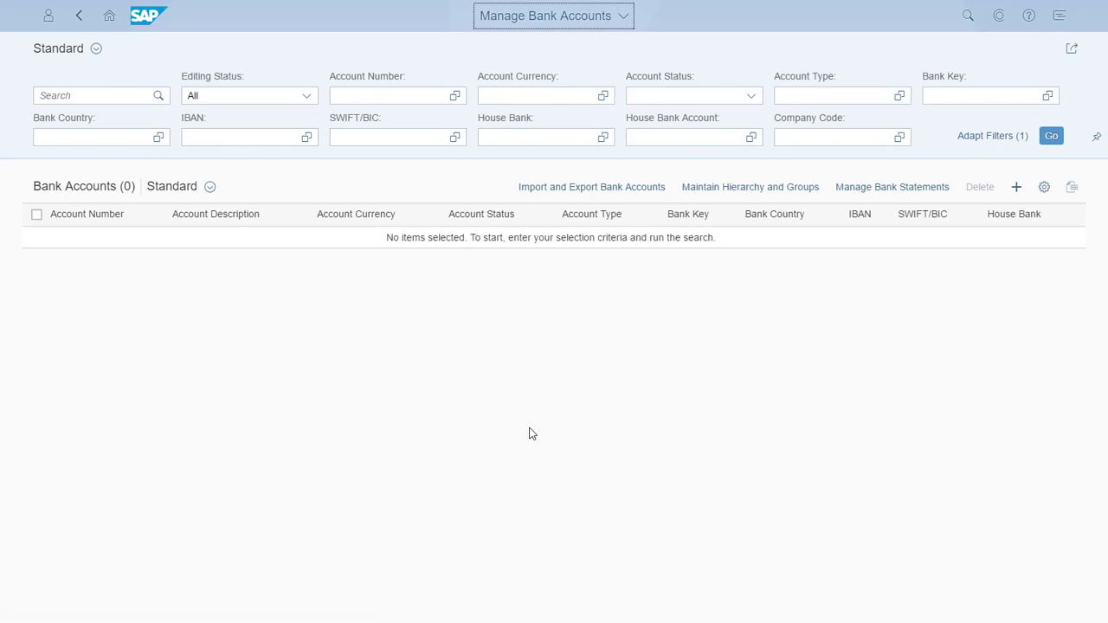
pyautogui.click(76, 97)
pyautogui.write('current')
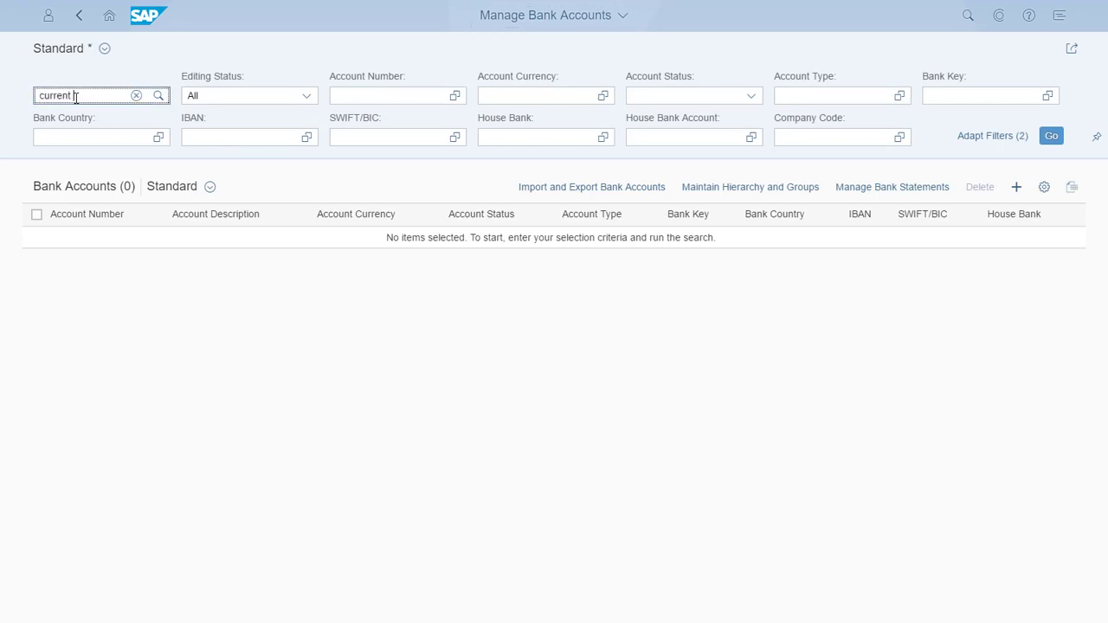
pyautogui.write(' 009')
pyautogui.press('Return')
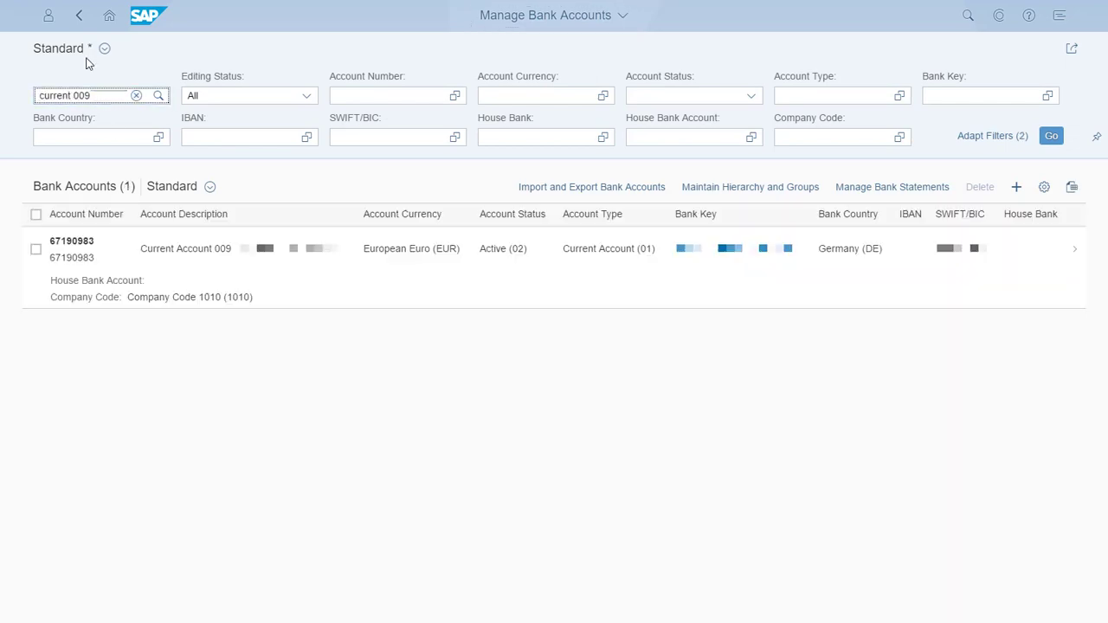
pyautogui.click(218, 274)
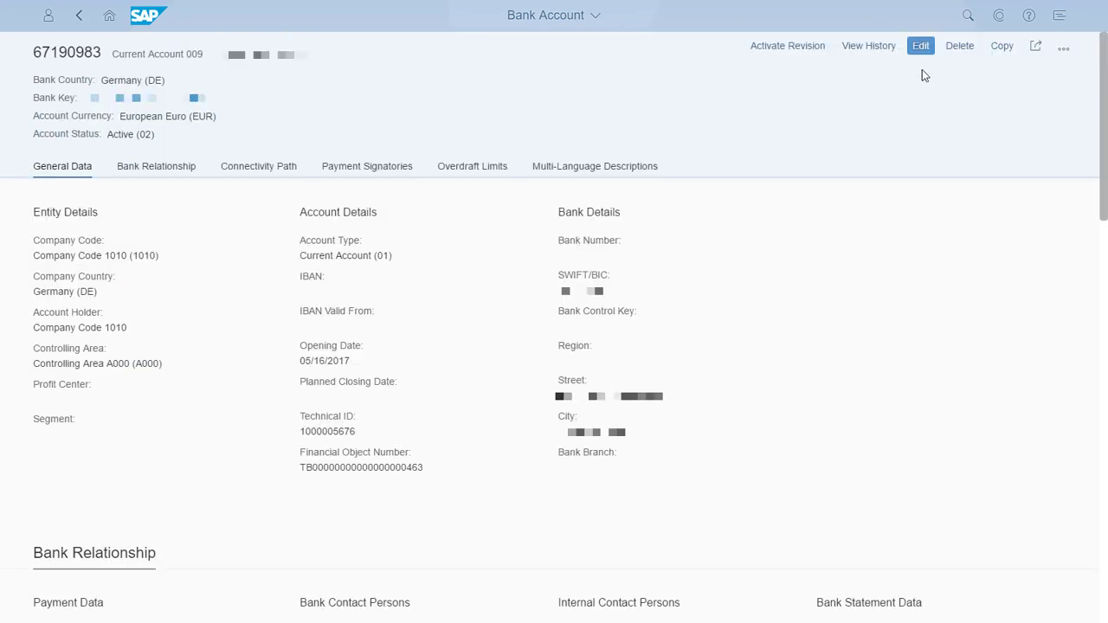
pyautogui.click(917, 48)
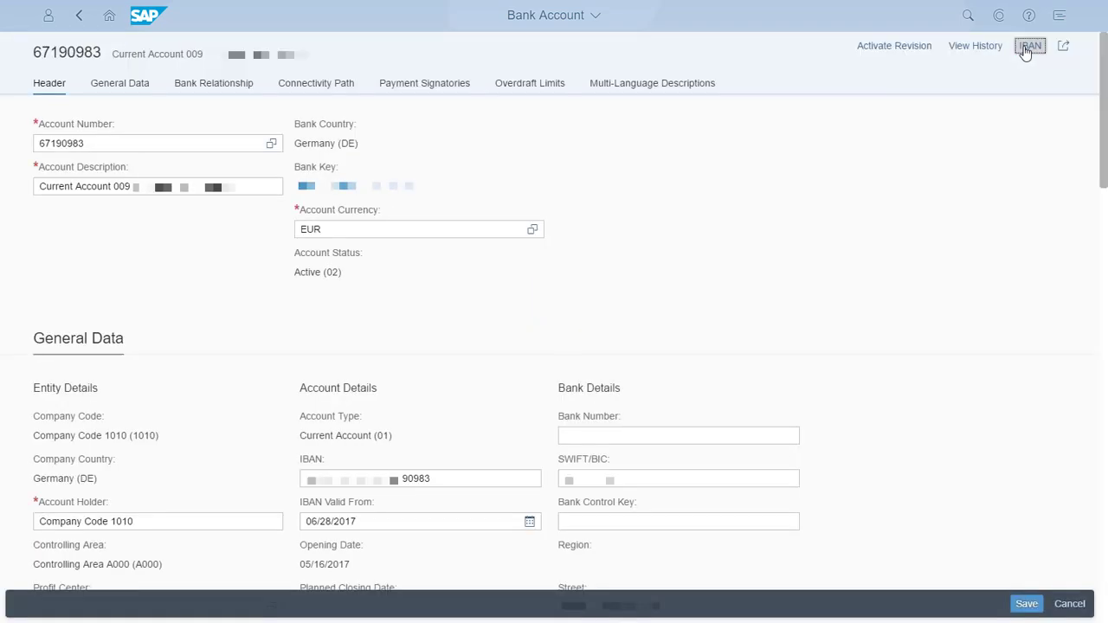
pyautogui.click(1025, 605)
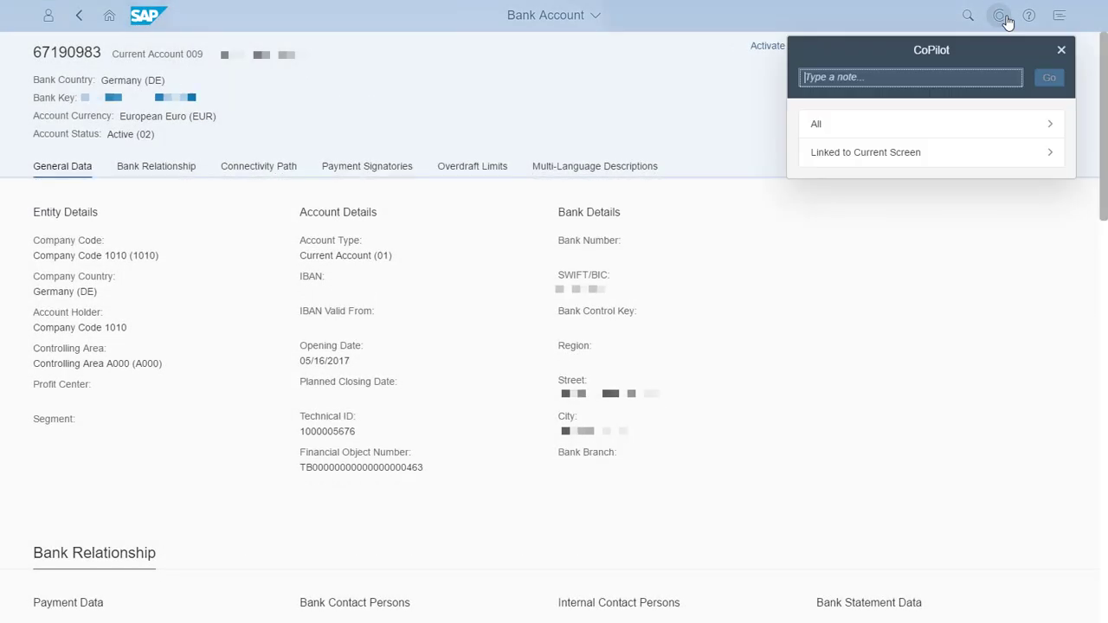
# Create the CoPilot chat 'Please activate this bank account' and invite a colleague
pyautogui.write('Plea')
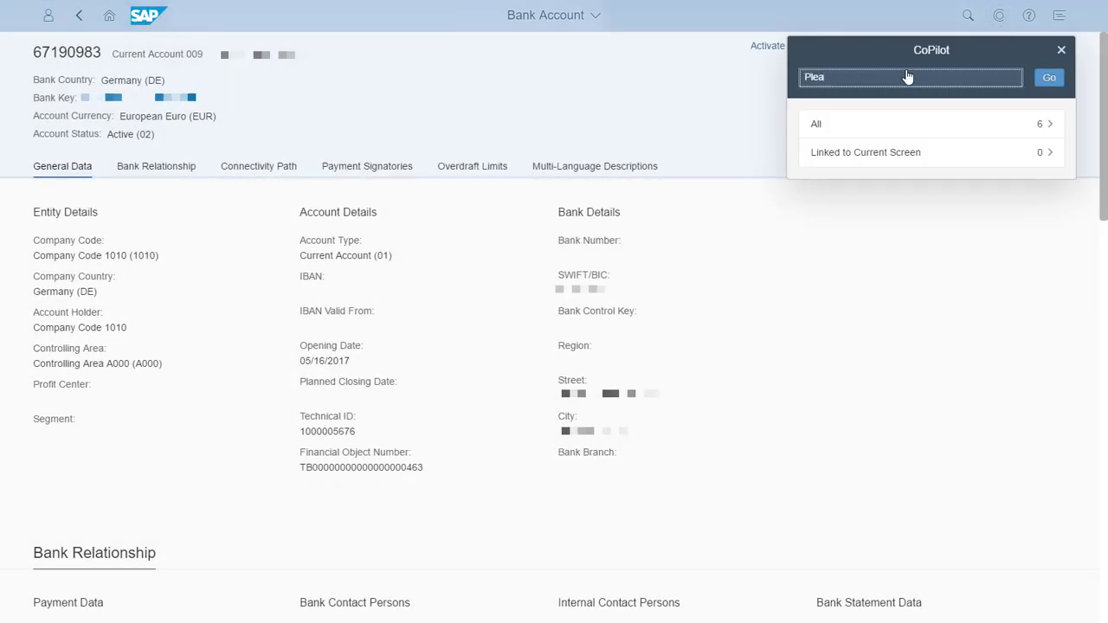
pyautogui.write('se activate this bank account')
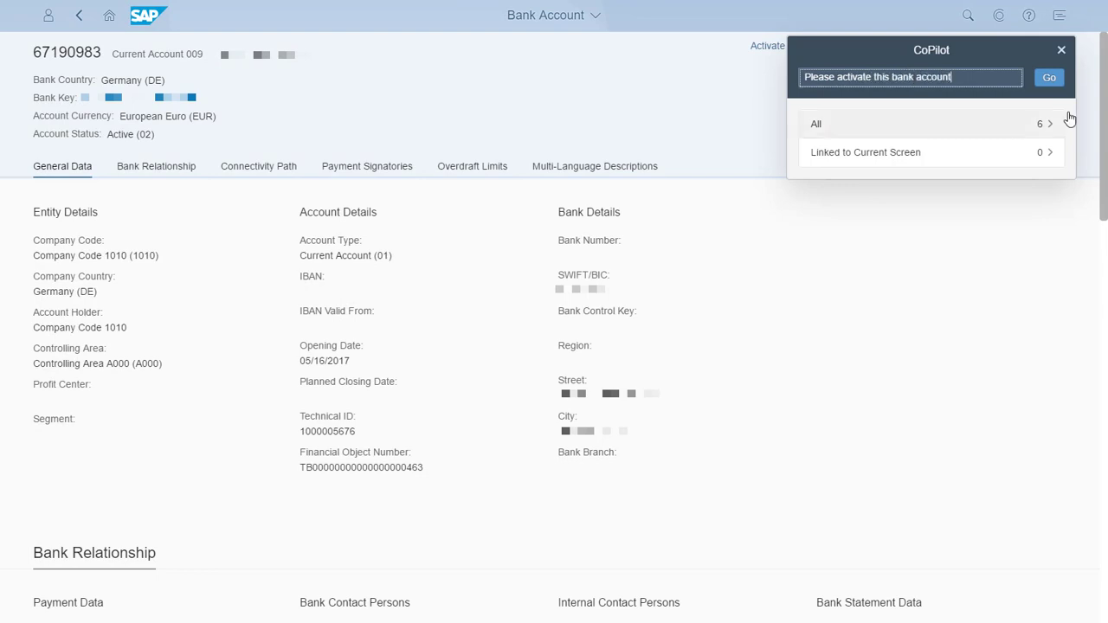
pyautogui.click(1051, 79)
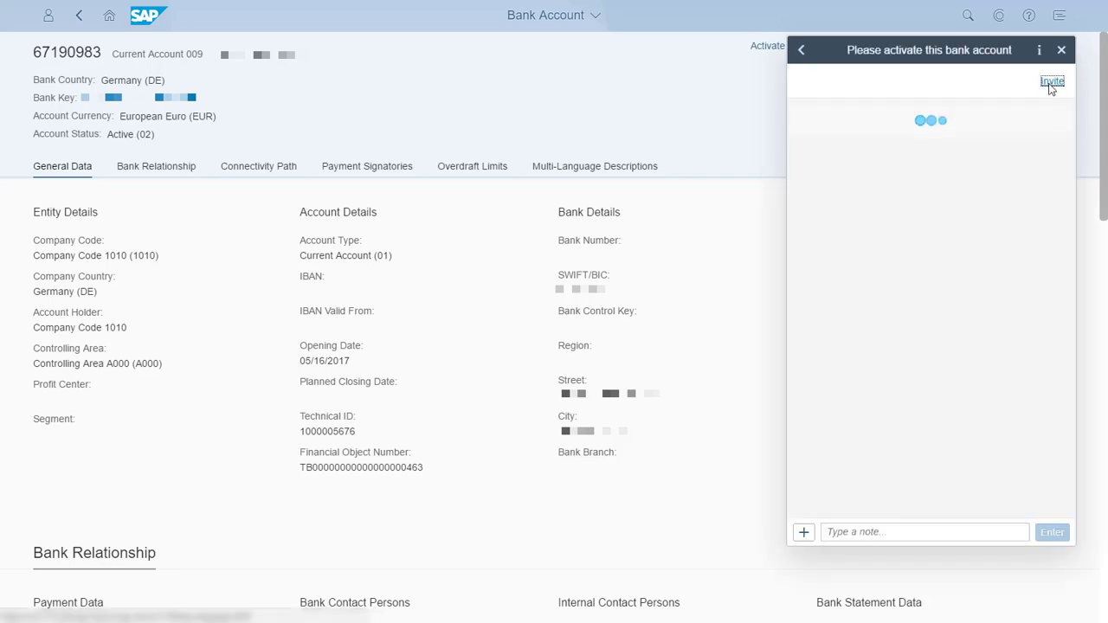
pyautogui.click(1050, 84)
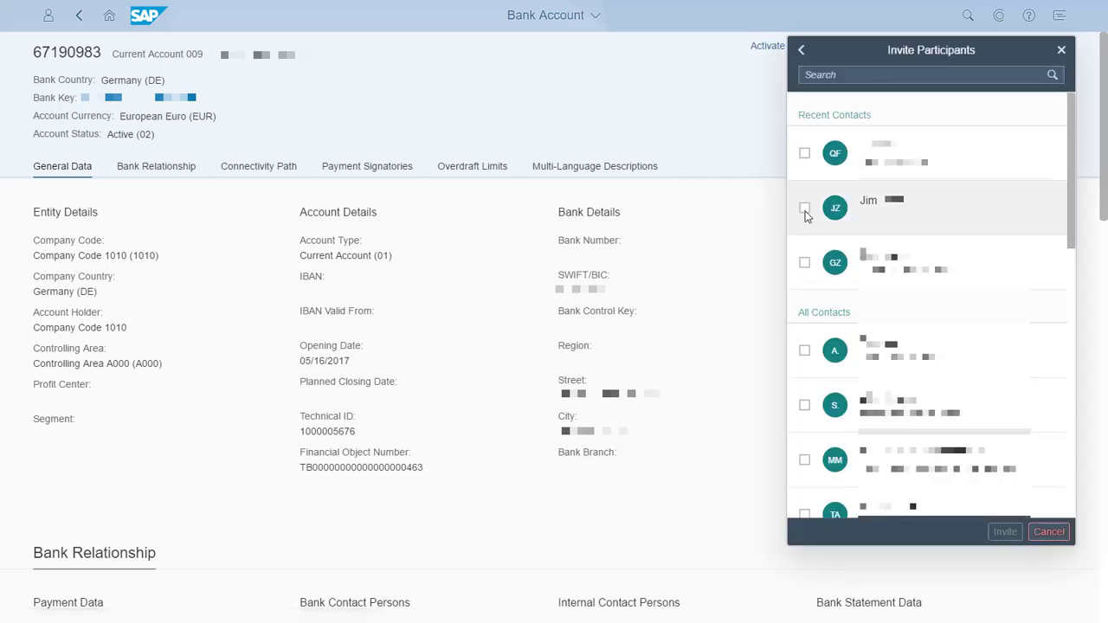
pyautogui.click(804, 208)
pyautogui.click(1004, 532)
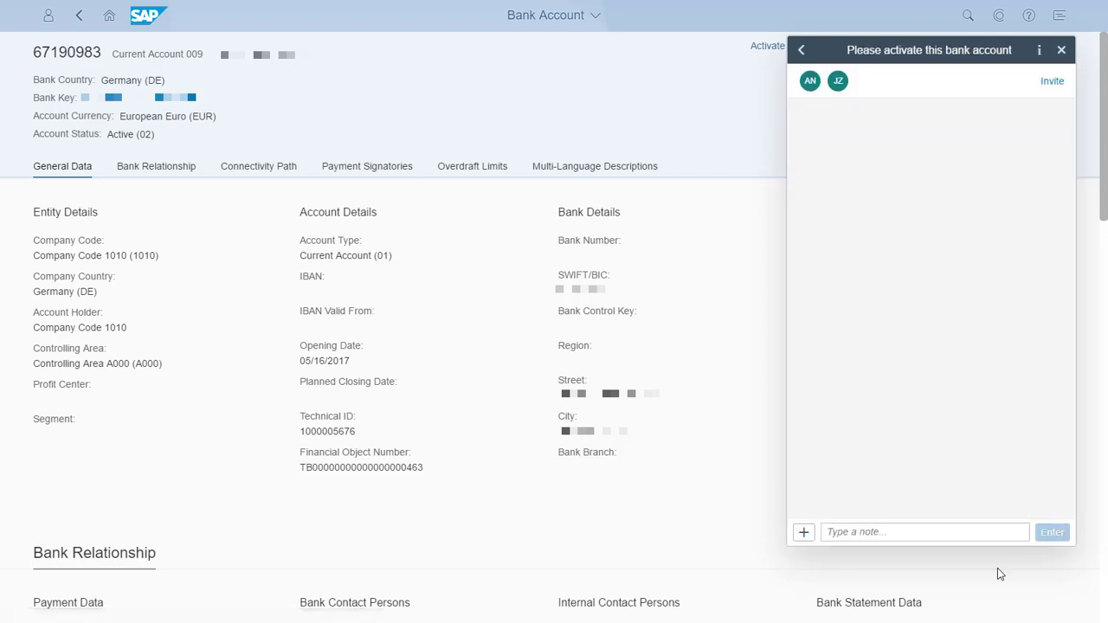
# Write a comment asking the colleague to activate the bank account because the IBAN was updated
pyautogui.click(850, 532)
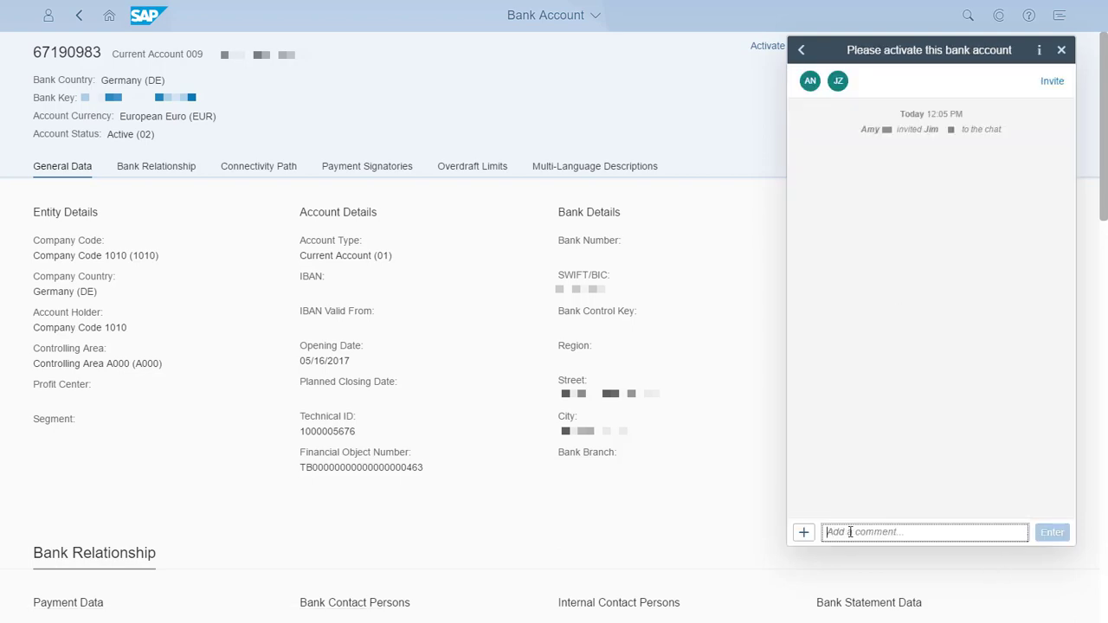
pyautogui.write('Hi Jim,')
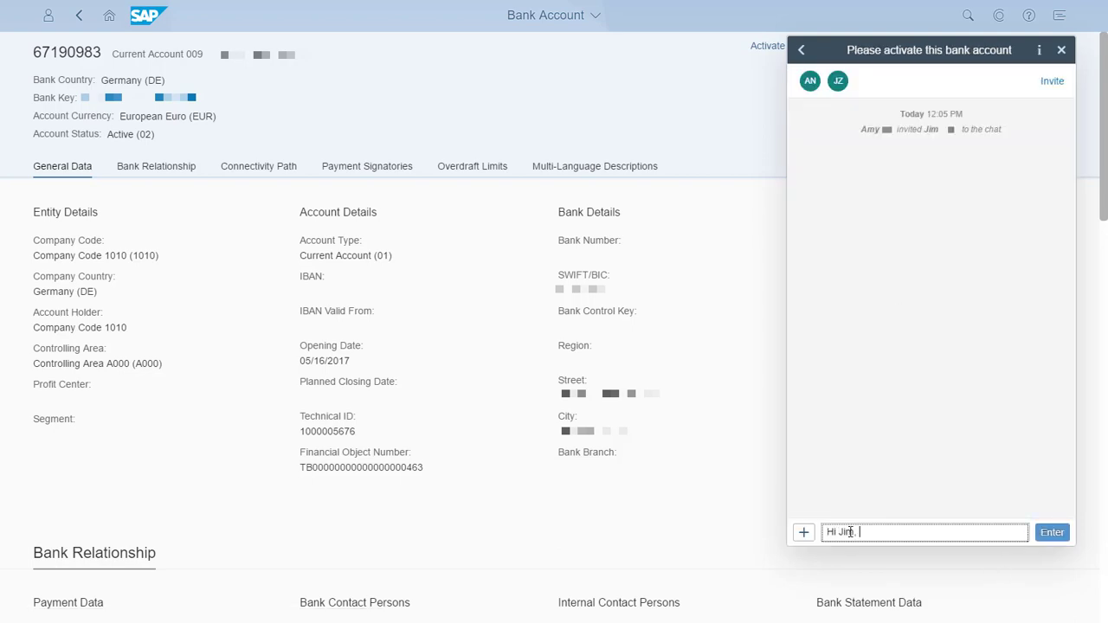
pyautogui.write(' could you please help activate this bank account')
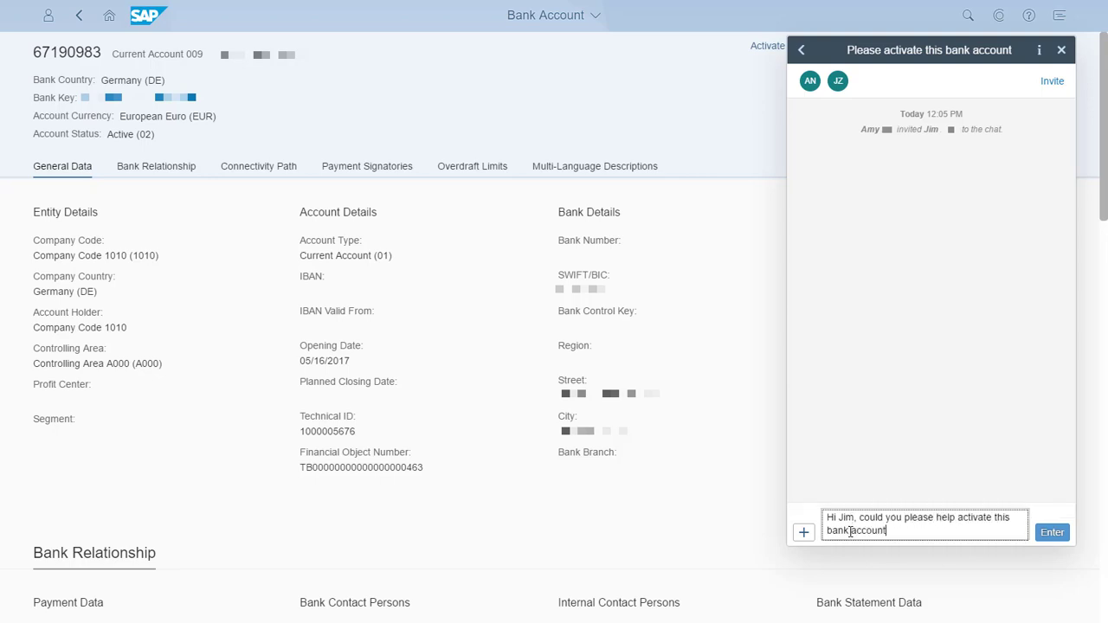
pyautogui.write('? I just updated the IBAN.')
pyautogui.press('Return')
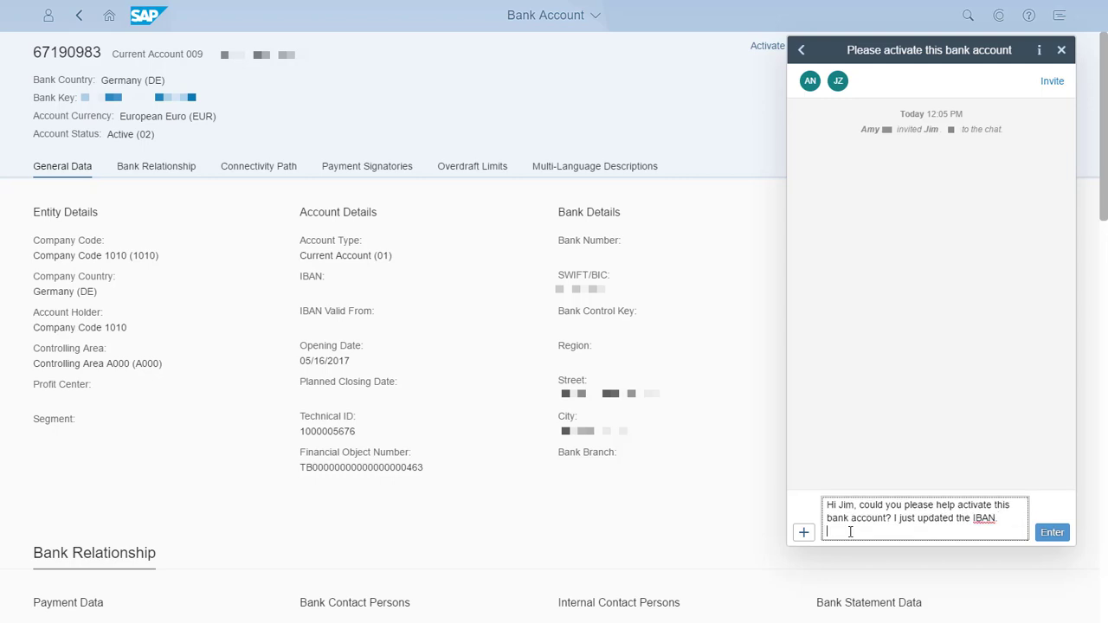
pyautogui.click(1047, 540)
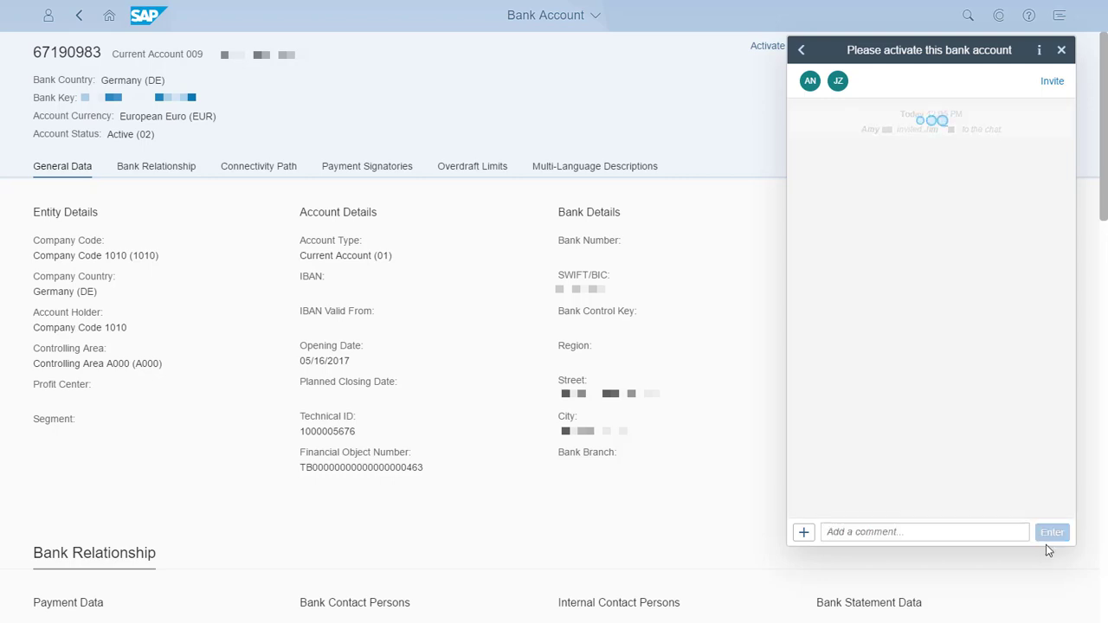
pyautogui.click(804, 534)
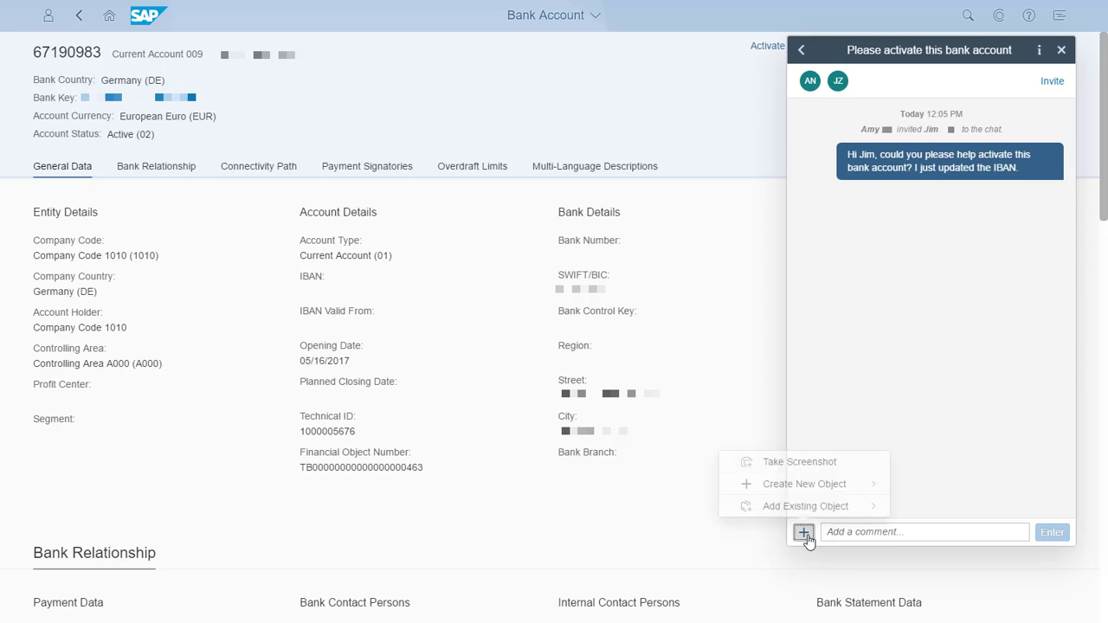
pyautogui.click(857, 508)
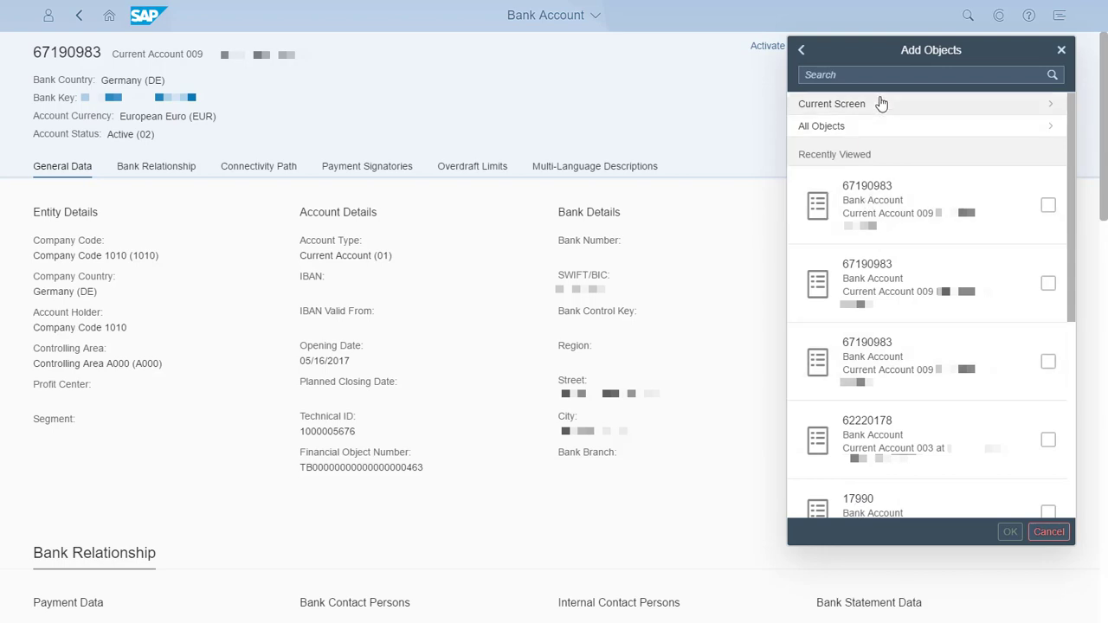
pyautogui.click(881, 103)
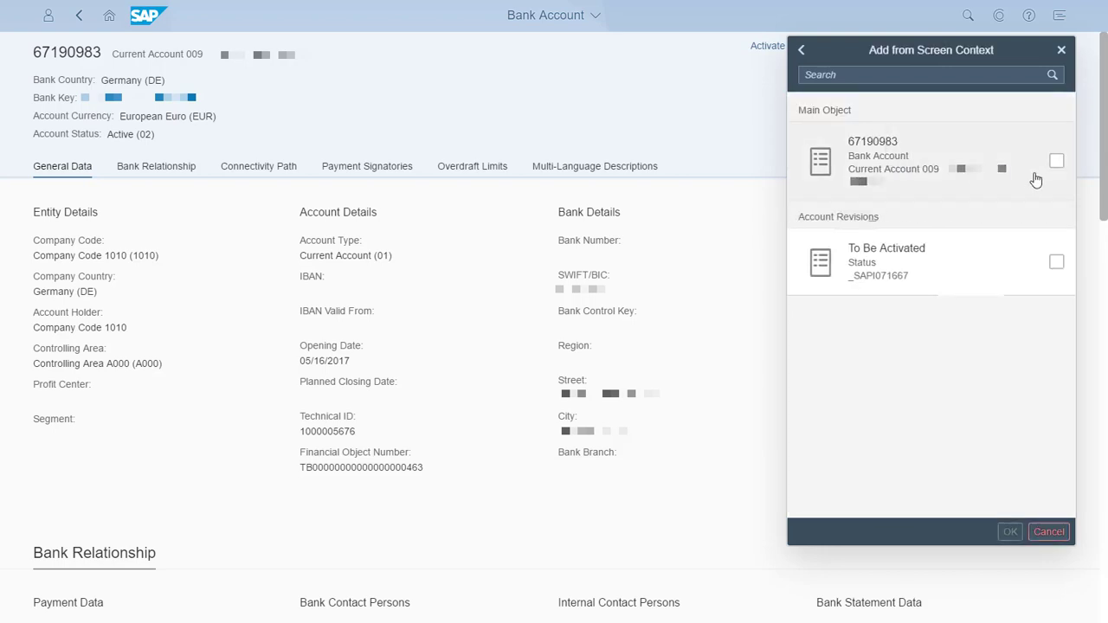
pyautogui.click(1057, 163)
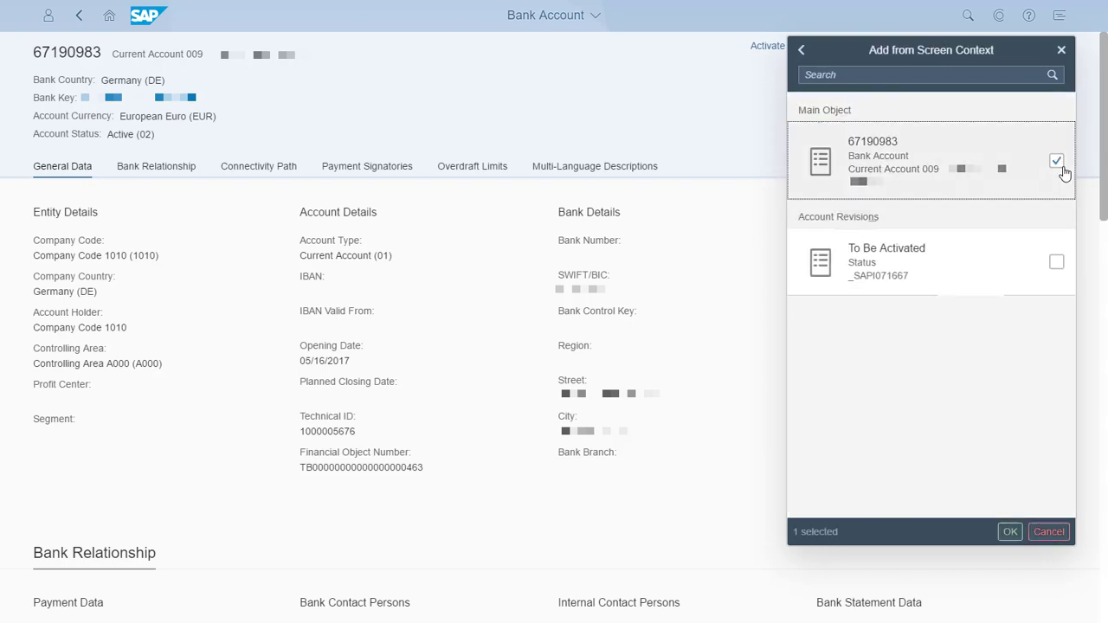
pyautogui.click(1010, 532)
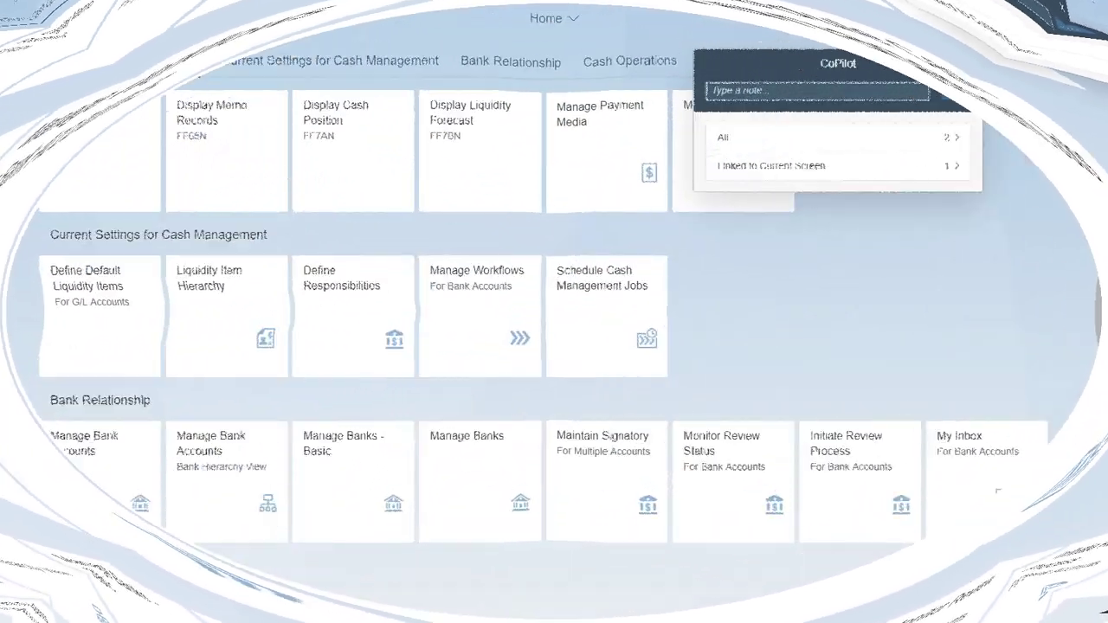
pyautogui.click(790, 141)
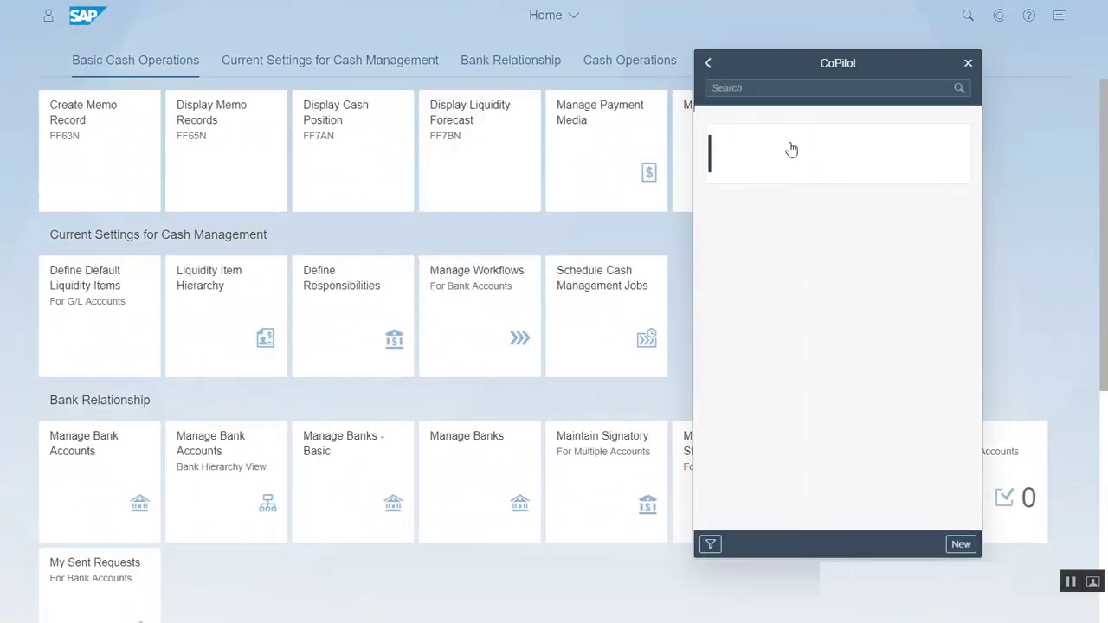
pyautogui.click(790, 145)
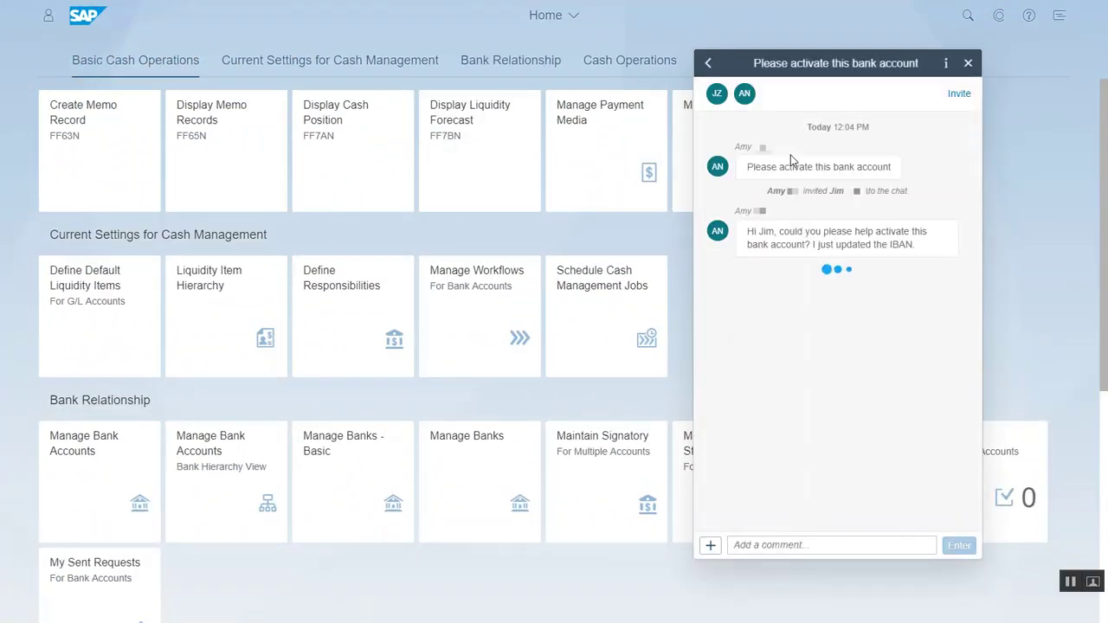
pyautogui.click(782, 319)
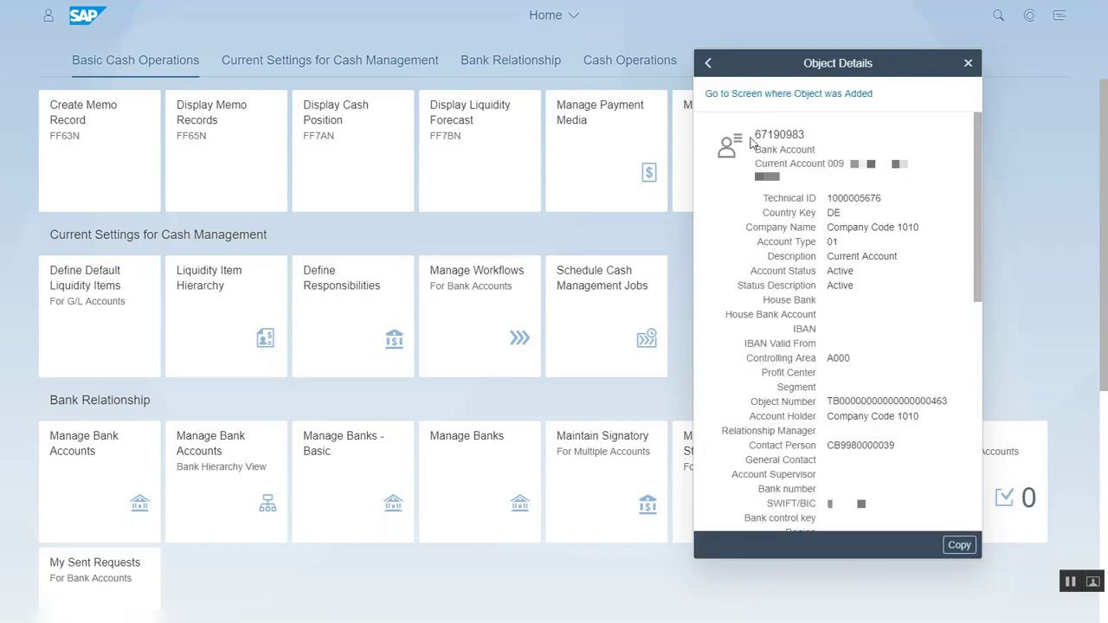
pyautogui.click(732, 93)
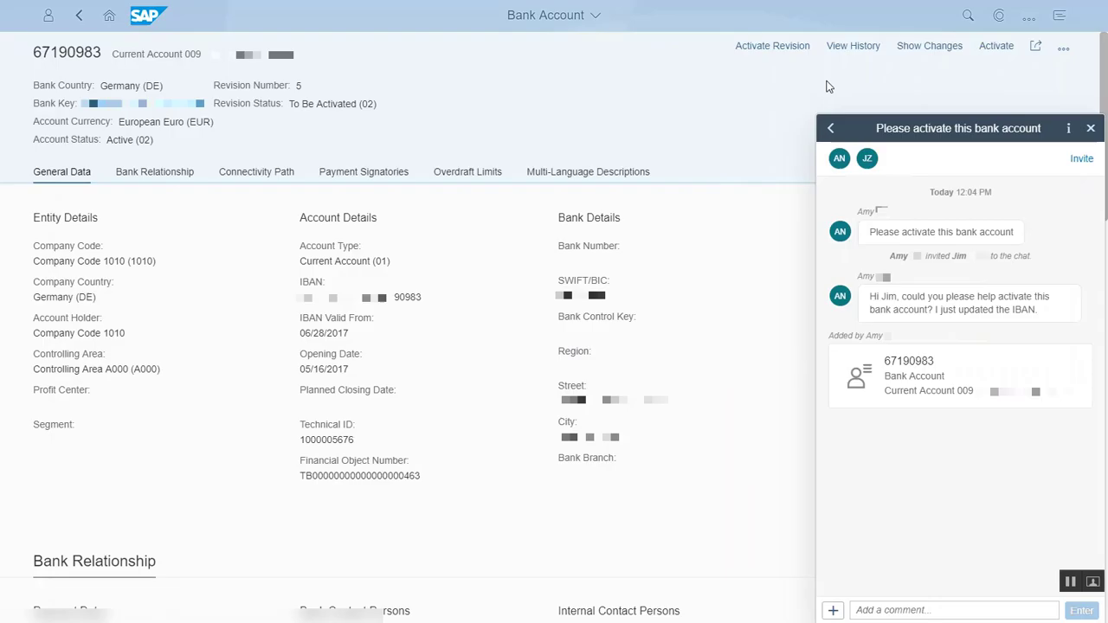
pyautogui.click(770, 47)
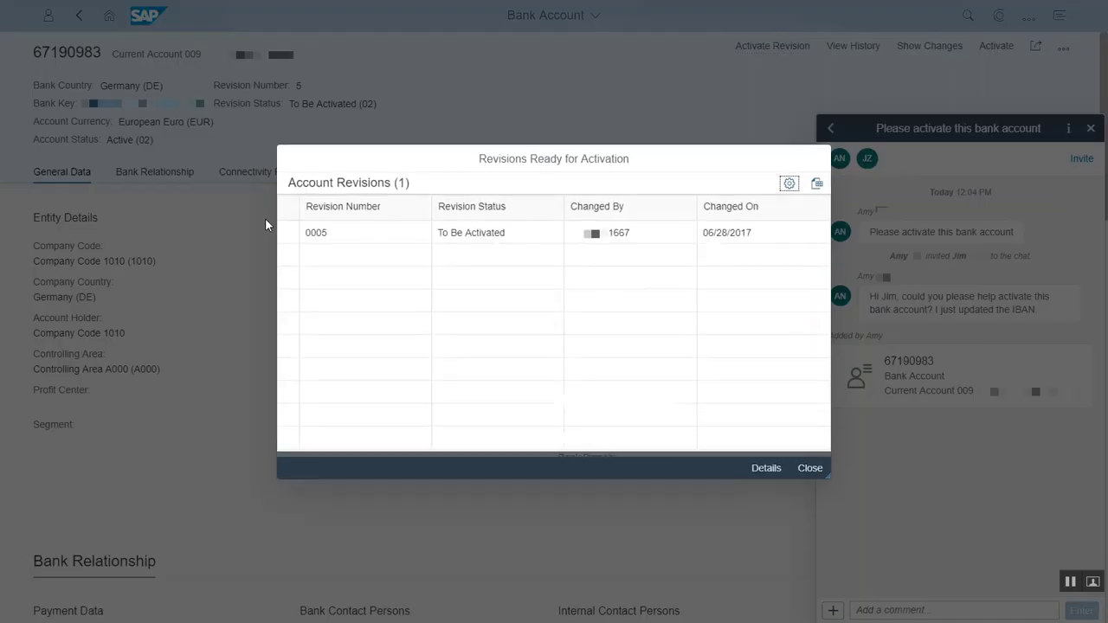
pyautogui.click(286, 232)
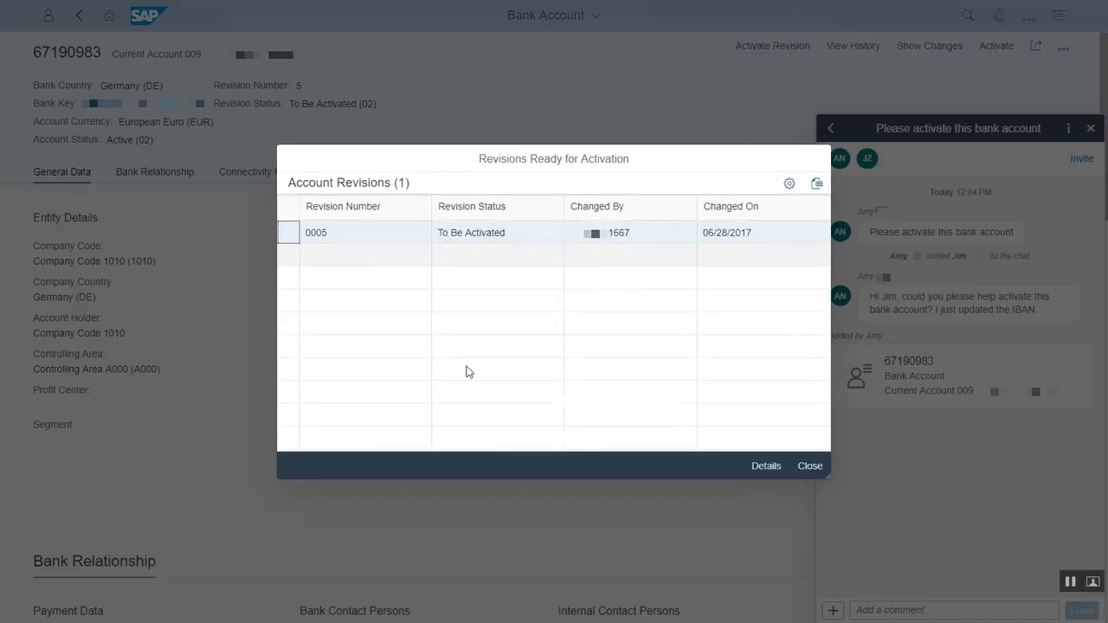
pyautogui.click(770, 467)
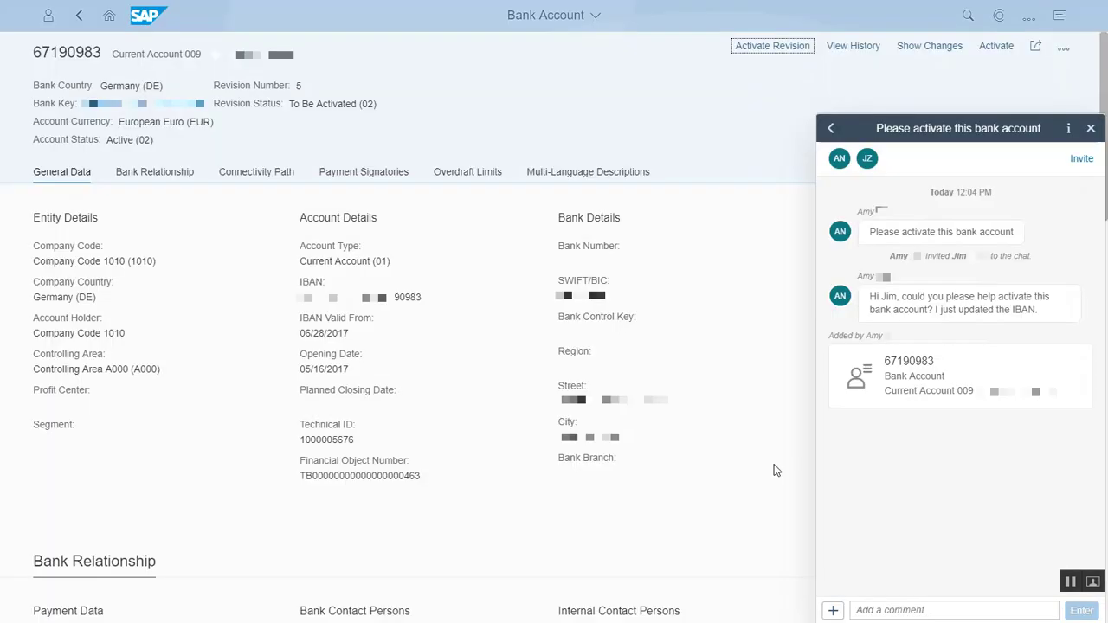
# Review the IBAN changes in revision 0005 and activate it
pyautogui.click(929, 47)
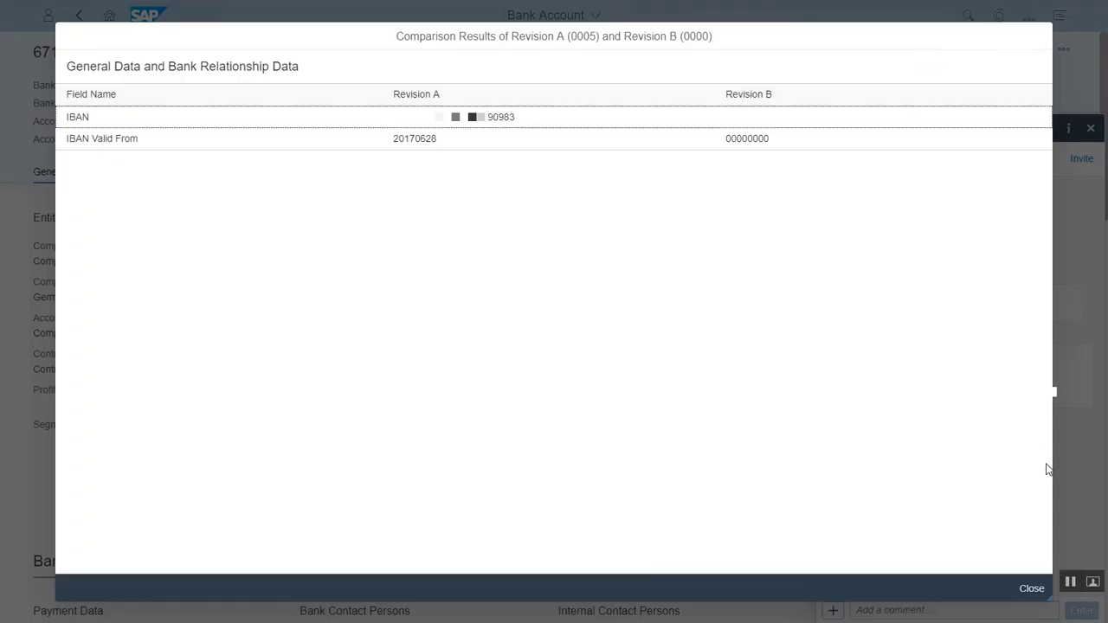
pyautogui.click(1022, 597)
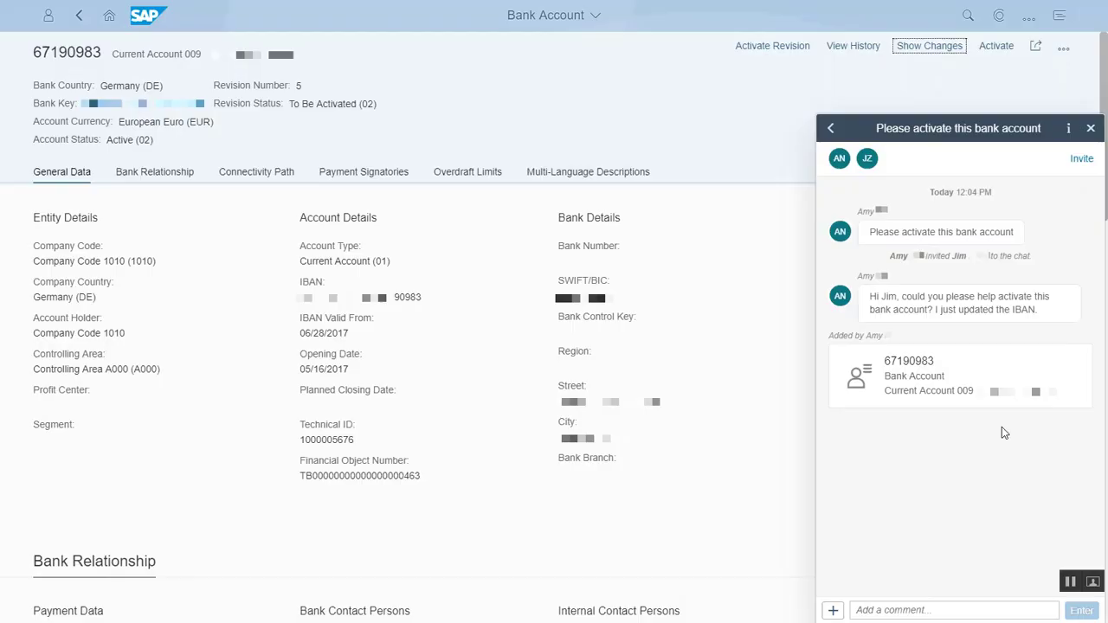
pyautogui.click(996, 46)
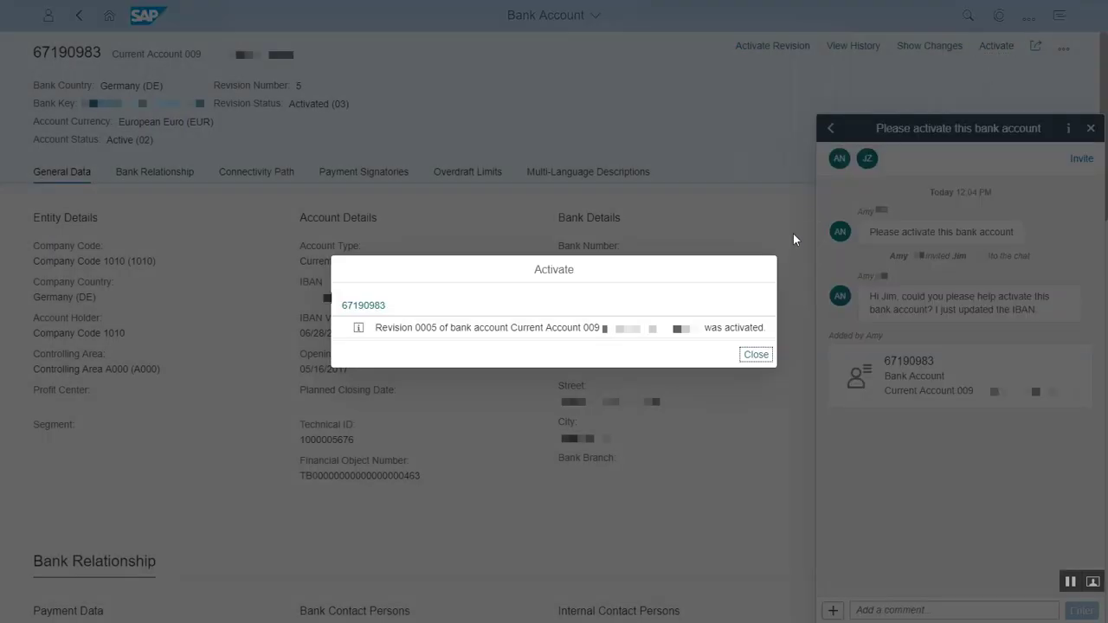
pyautogui.click(746, 358)
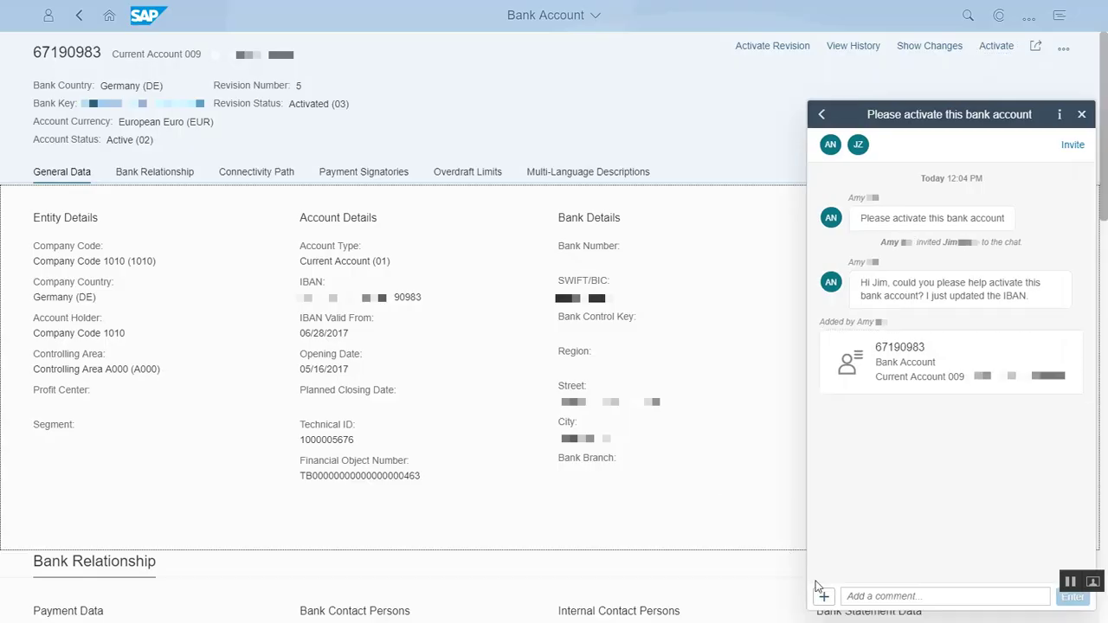
# Reply 'Done. Please check.' in the activation chat
pyautogui.click(857, 595)
pyautogui.write('Done. Please check.')
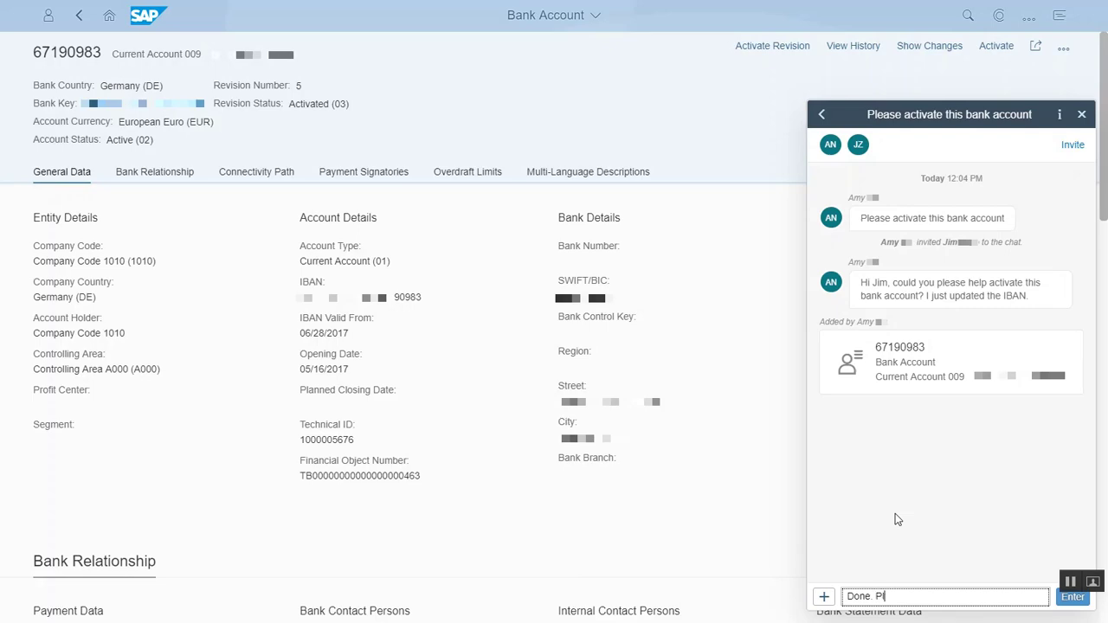
pyautogui.click(1072, 597)
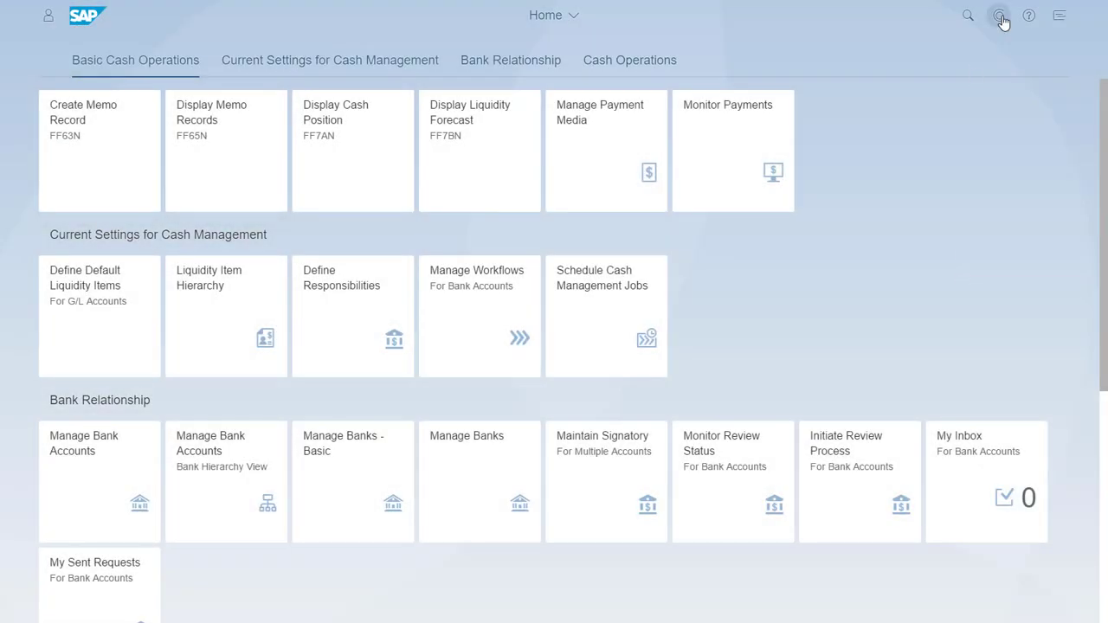
pyautogui.click(998, 15)
pyautogui.click(865, 130)
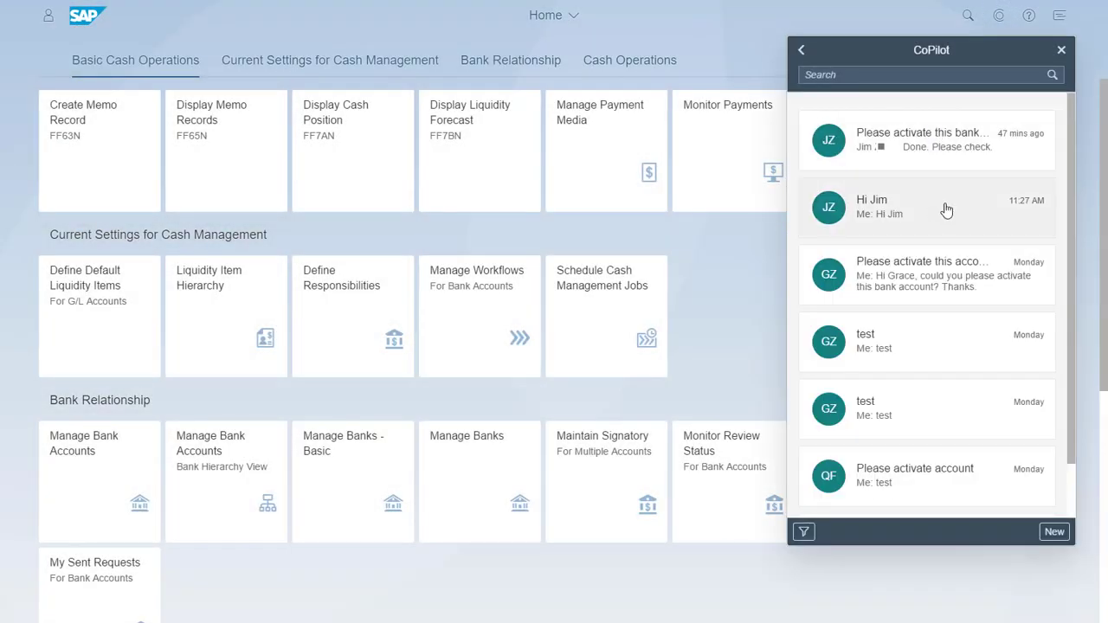
pyautogui.click(942, 155)
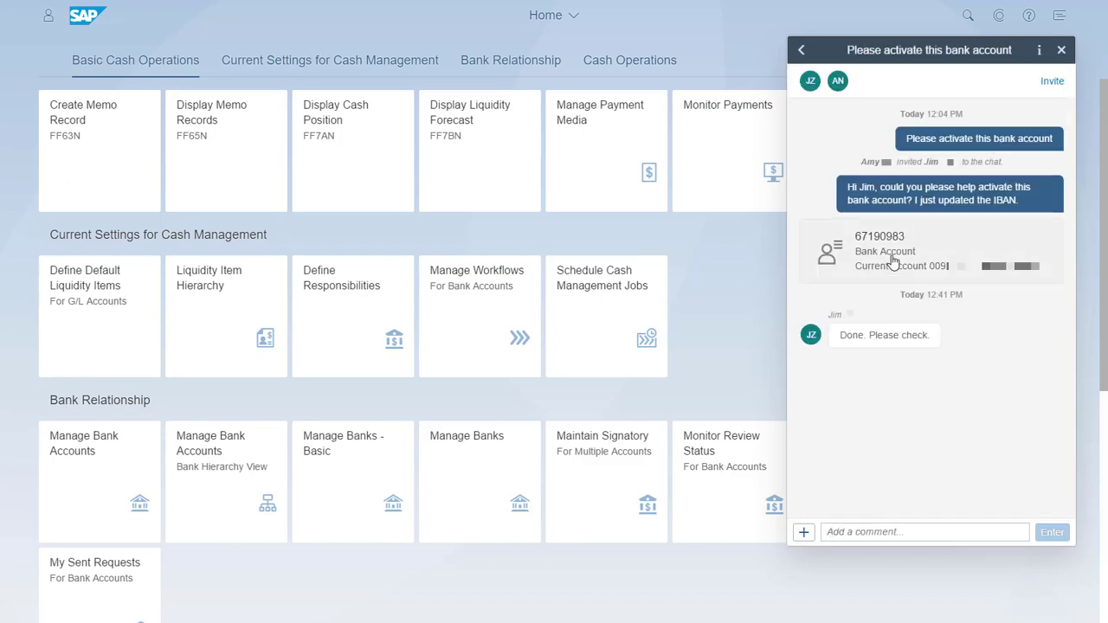
pyautogui.click(894, 261)
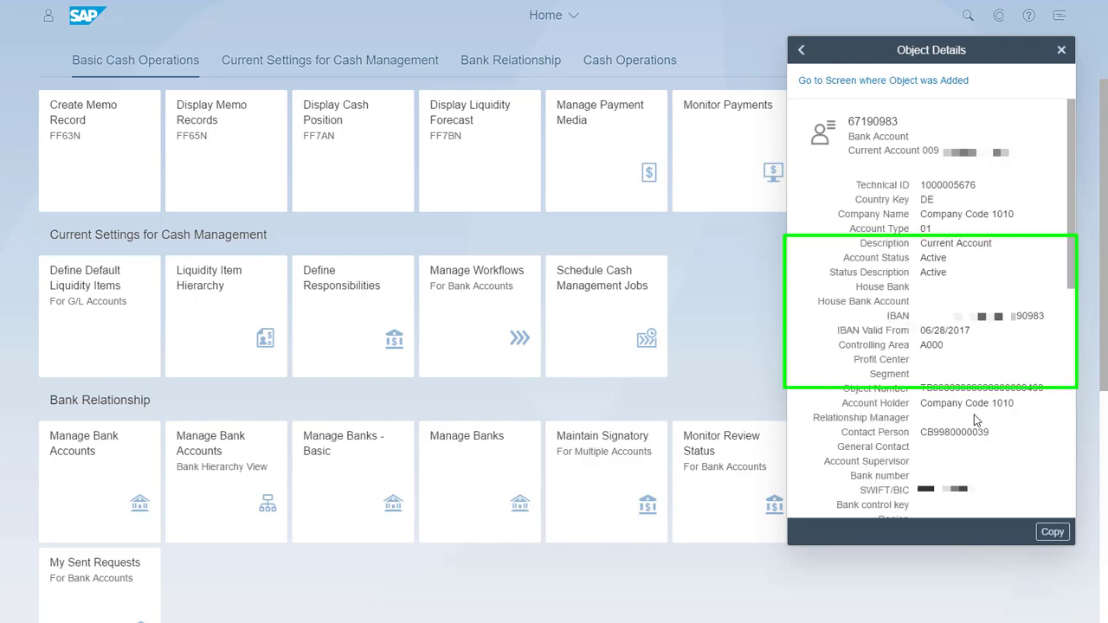
pyautogui.click(883, 81)
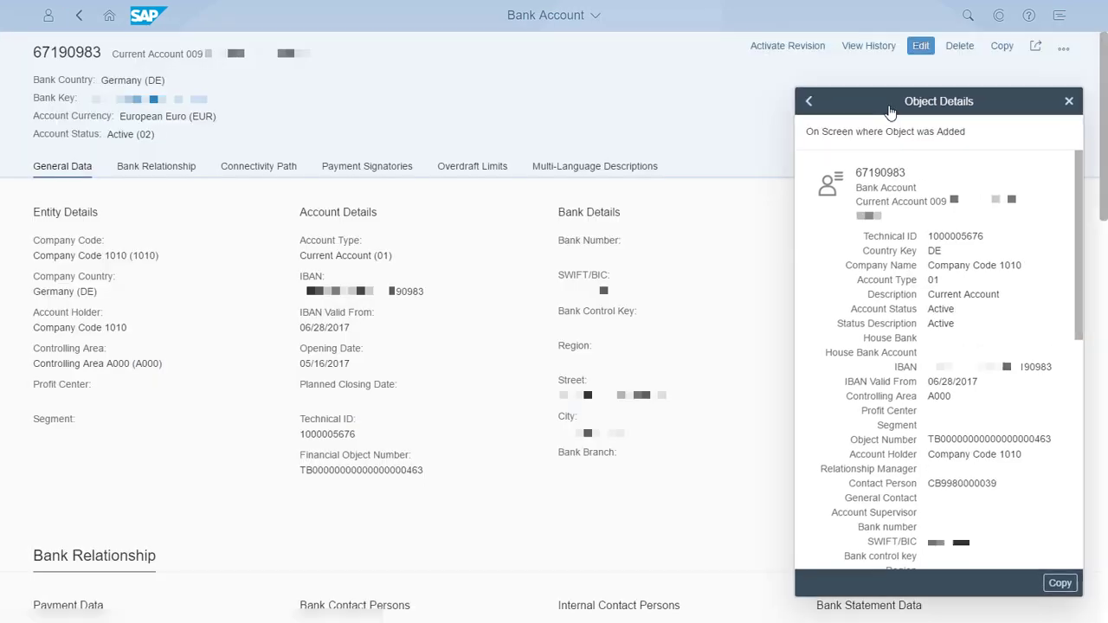
pyautogui.click(868, 46)
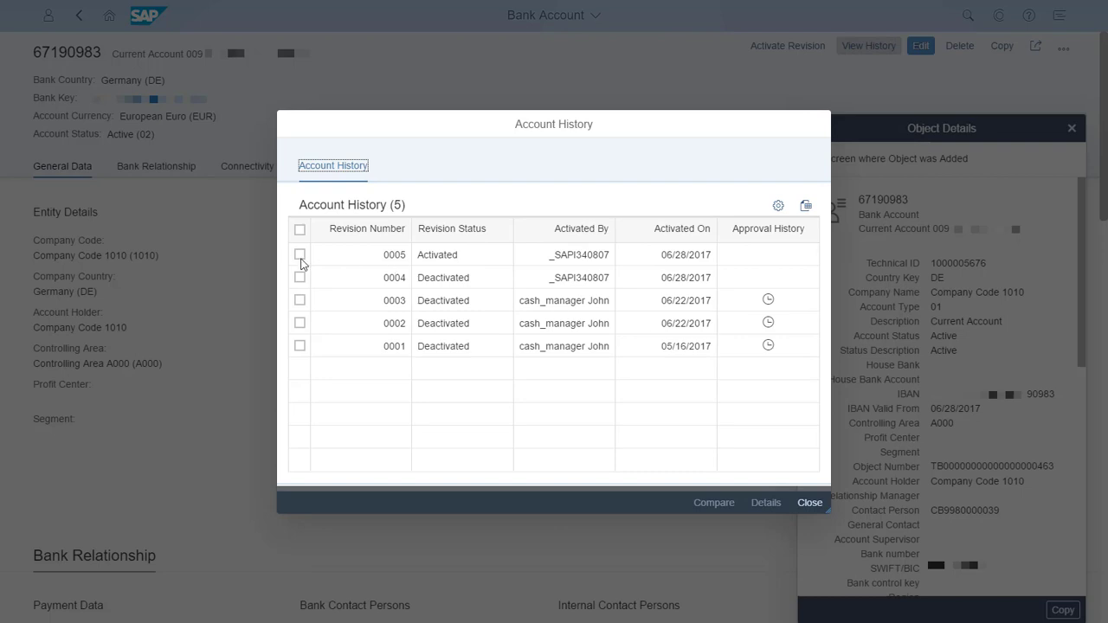
# Compare revisions 0005 and 0004 to confirm the IBAN change, then close the history
pyautogui.click(299, 255)
pyautogui.click(300, 277)
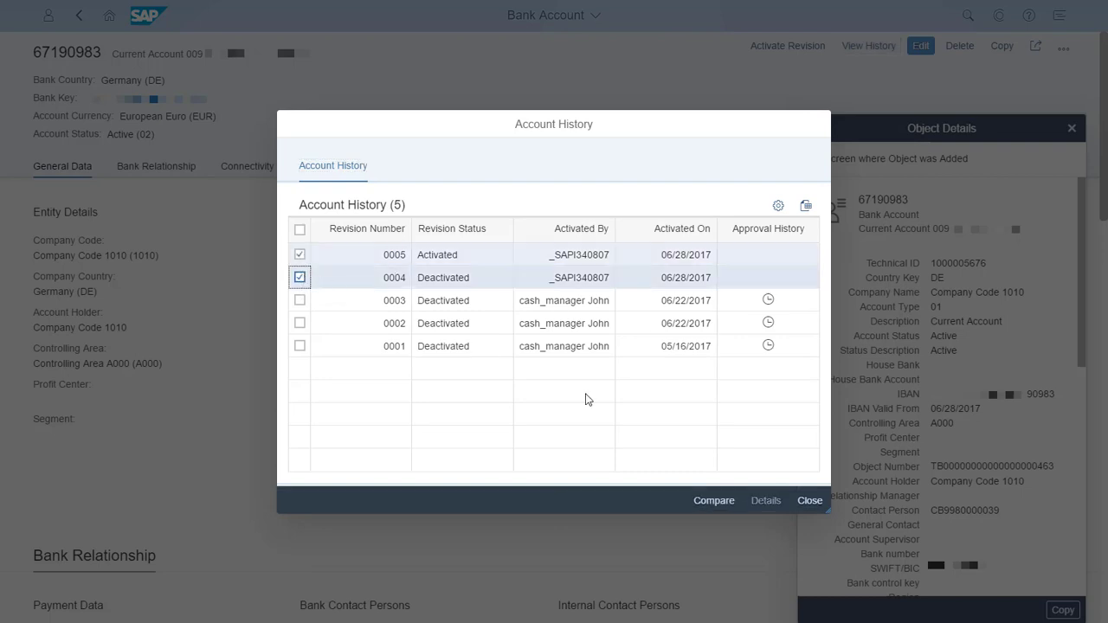
pyautogui.click(721, 508)
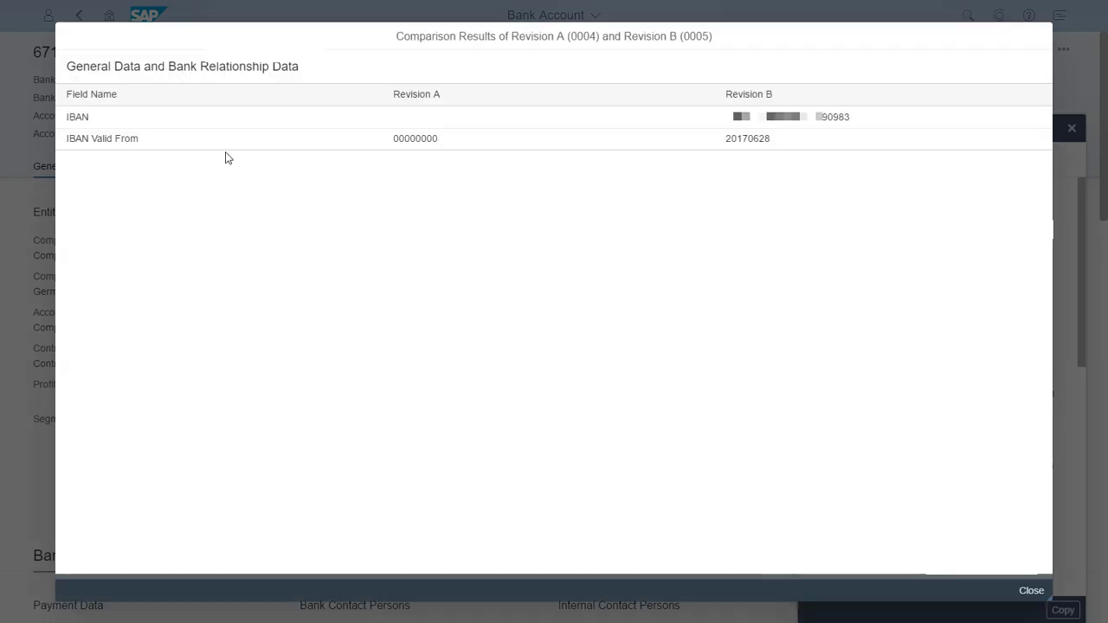
pyautogui.click(1031, 590)
pyautogui.click(809, 502)
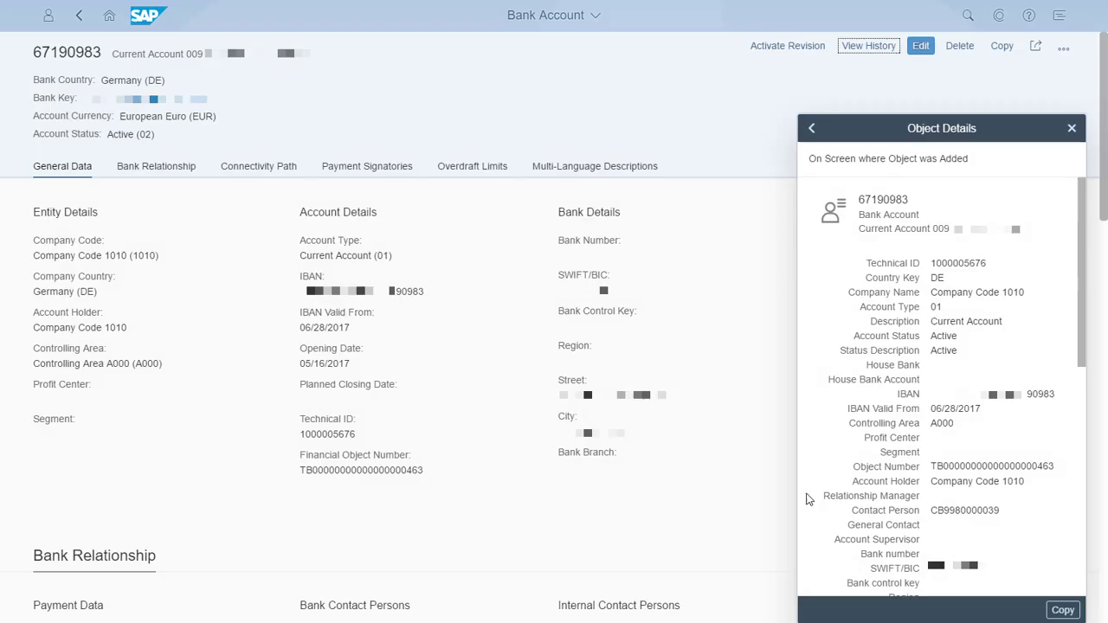
# Send a thank-you ('Thank') to the colleague in the activation chat
pyautogui.click(811, 128)
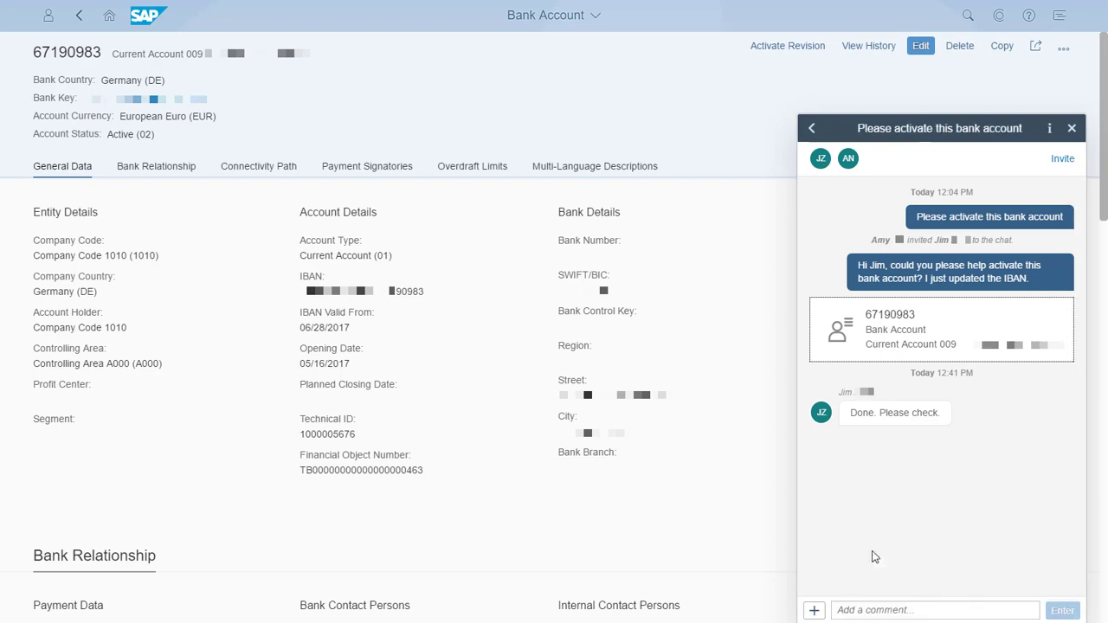
pyautogui.write('Thanks!')
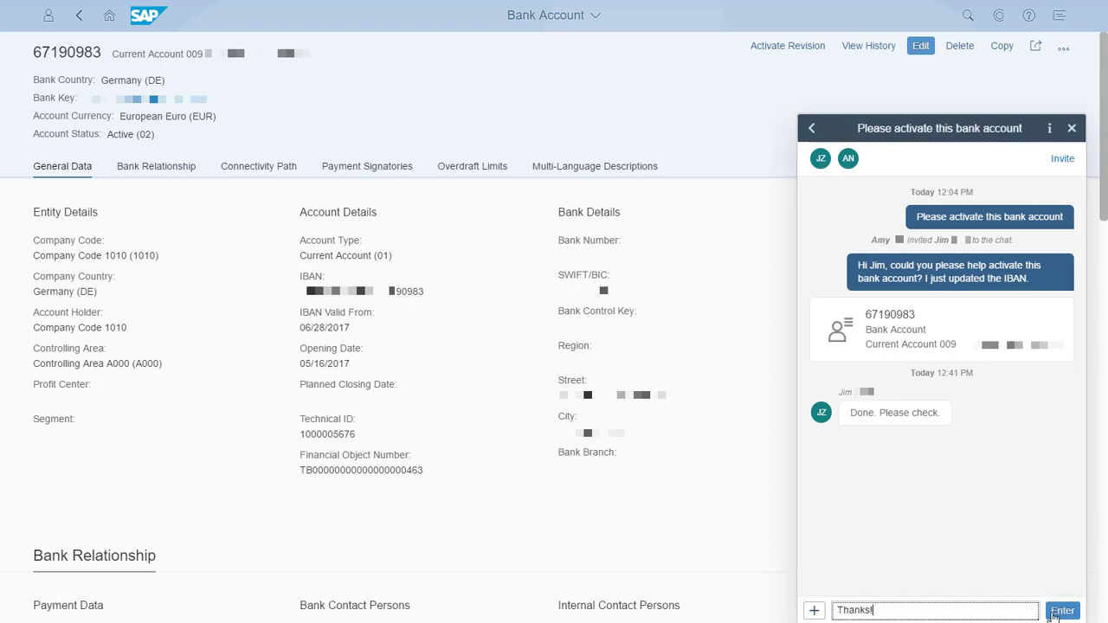
pyautogui.press('Return')
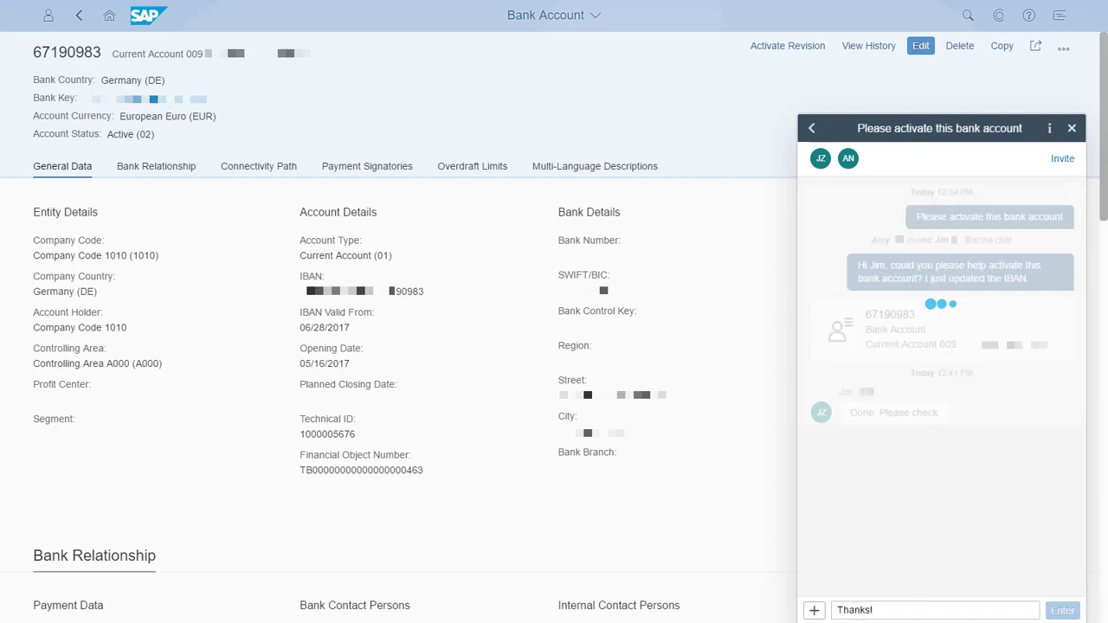